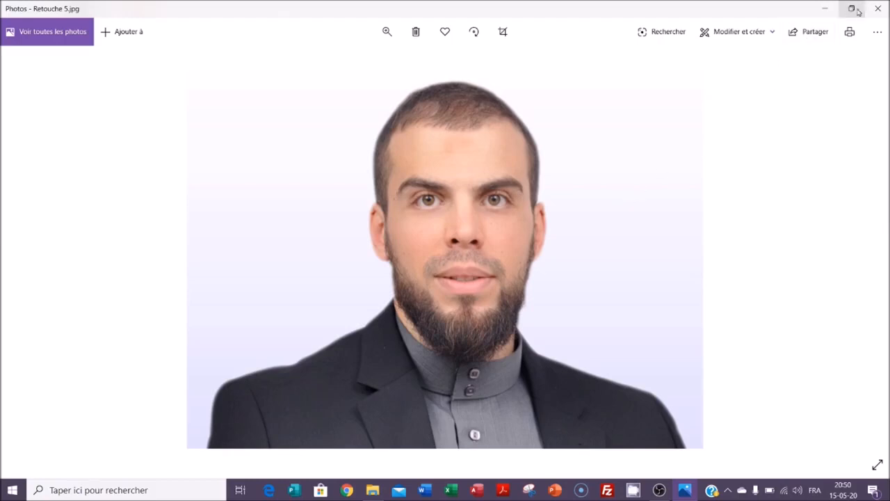
Close the photo viewer, switch to Chrome and open the remove.bg website.
click(877, 8)
click(354, 489)
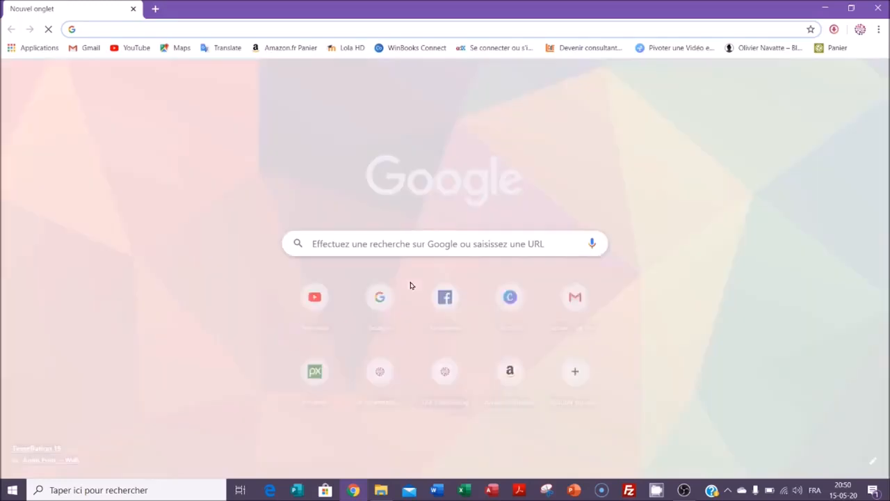
text(remove)
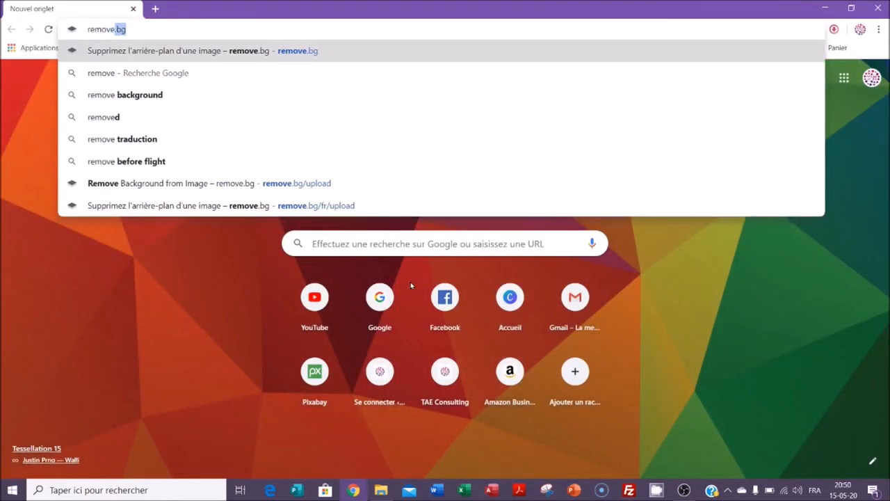
text(.bg)
key(Return)
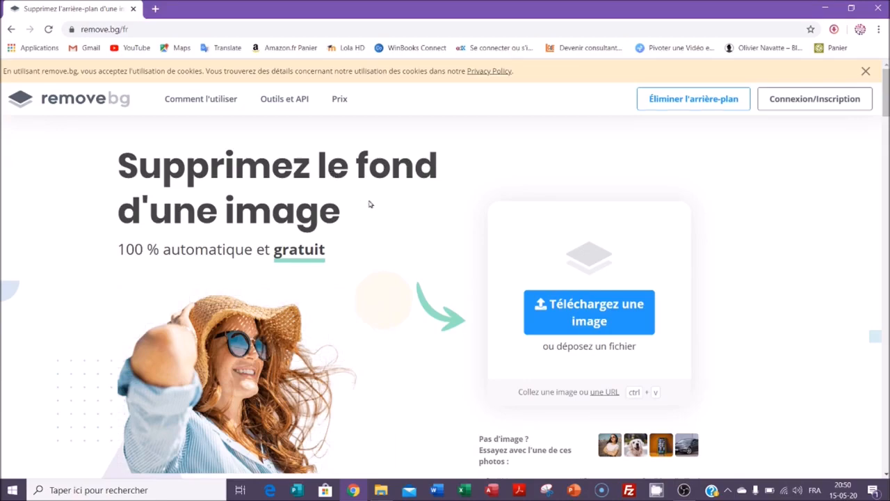
Upload the Retouche 5 image from the Desktop to remove its background and download the cut-out.
click(582, 305)
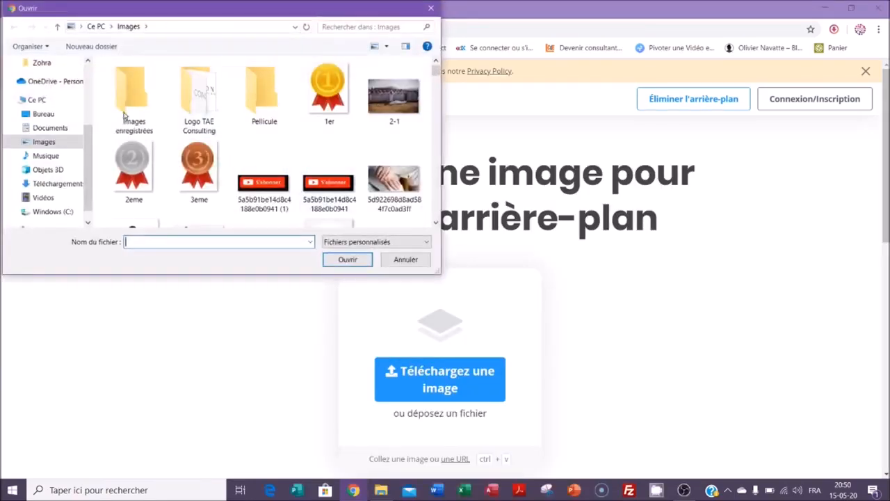
click(43, 113)
click(148, 107)
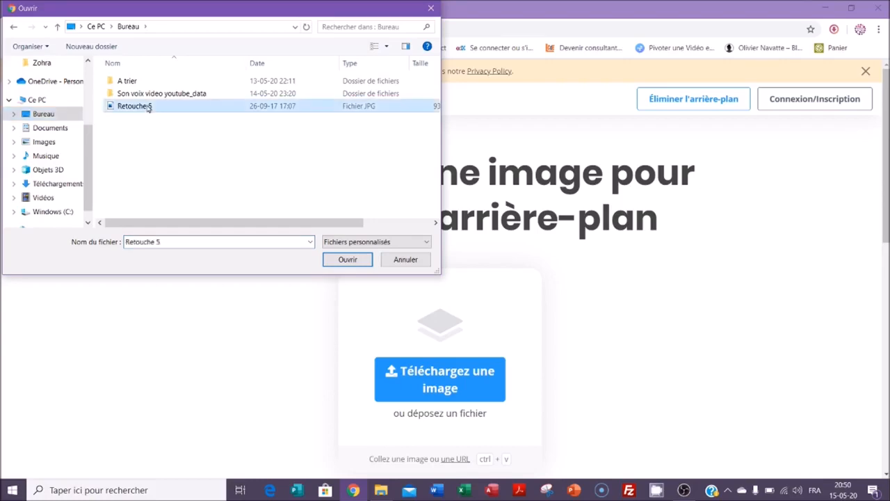
double_click(148, 108)
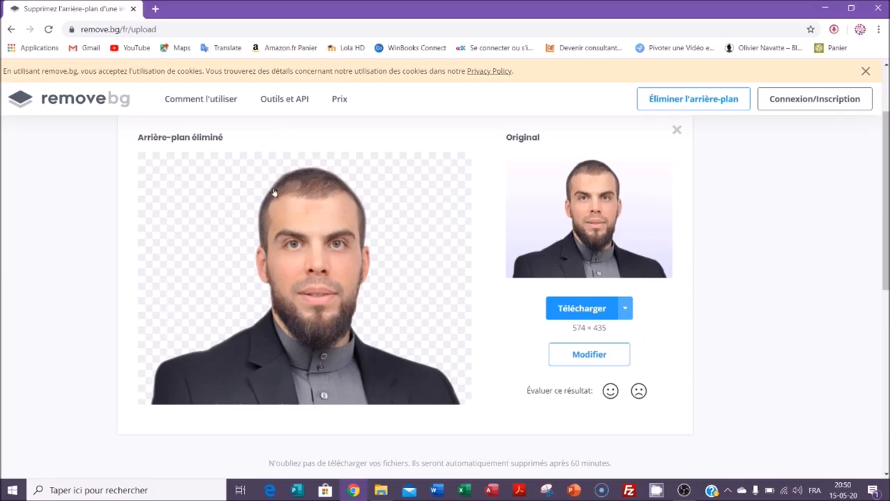
click(581, 310)
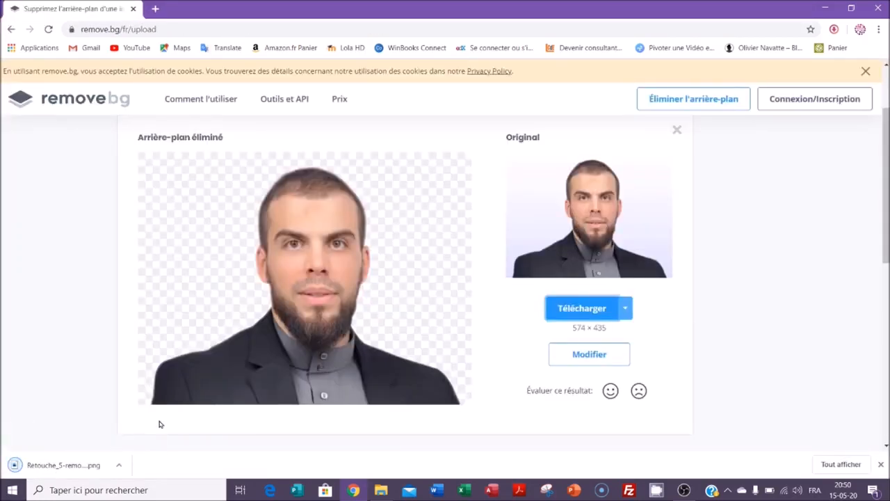
Open canva.com in a new browser tab.
click(154, 9)
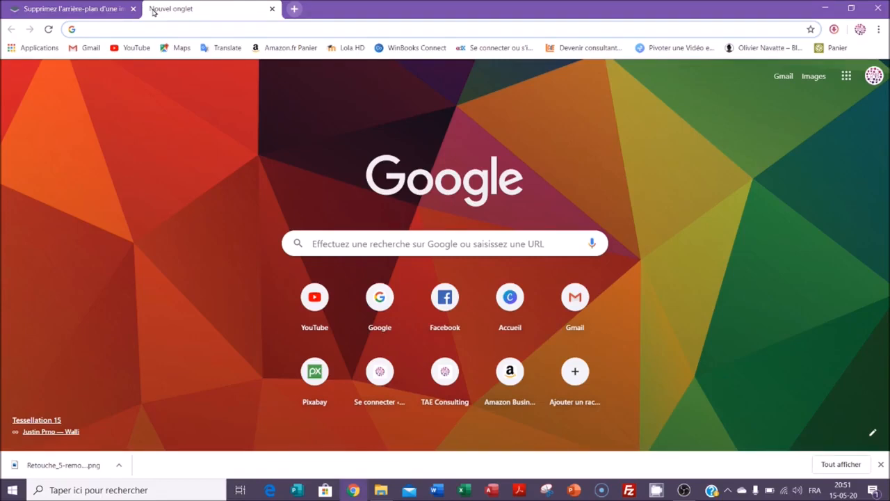
text(canva)
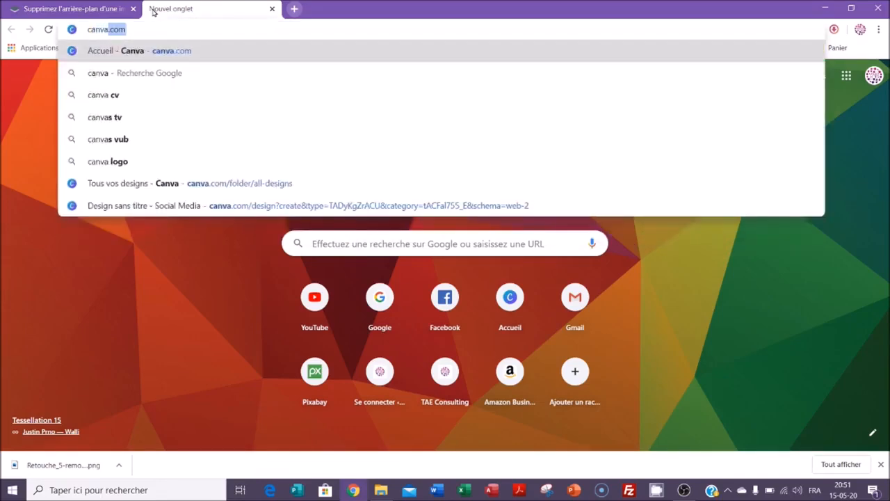
key(Return)
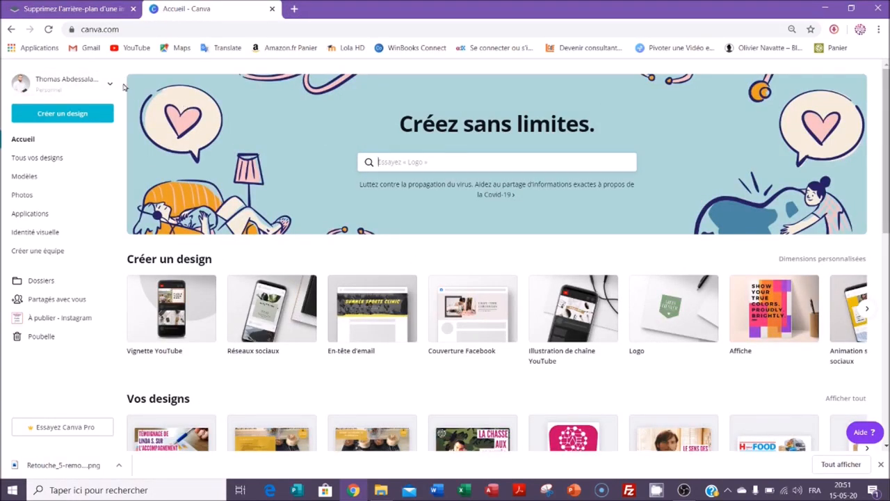
Sign out of the Canva account and sign back in with the Google account.
click(111, 87)
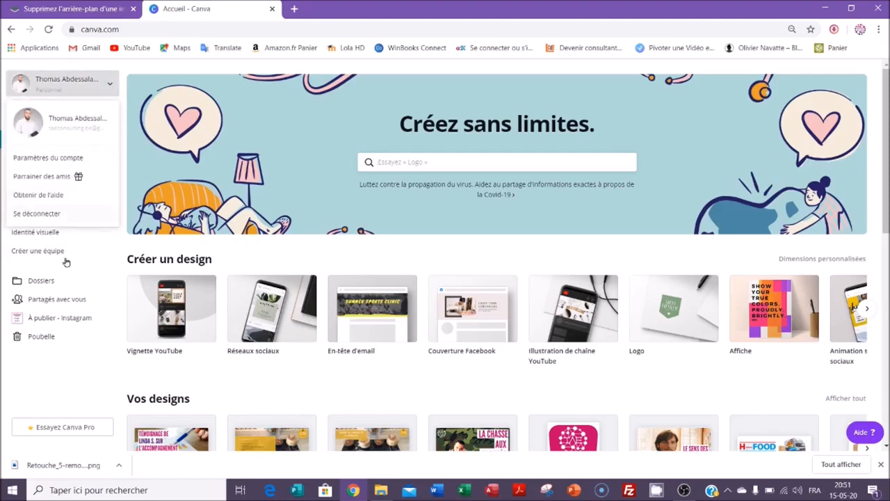
click(62, 215)
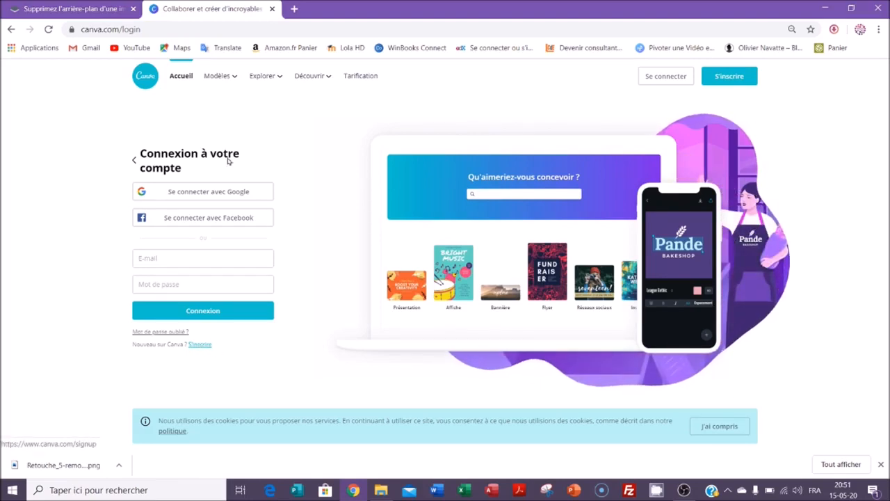
click(240, 192)
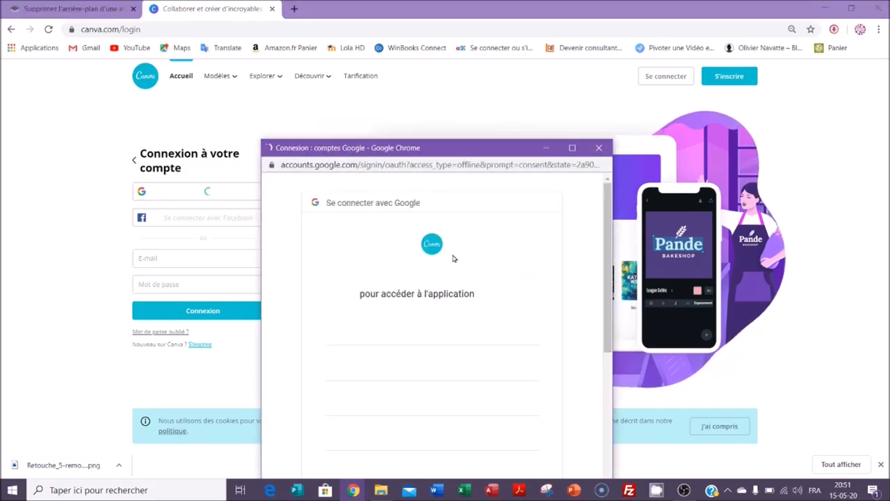
click(416, 333)
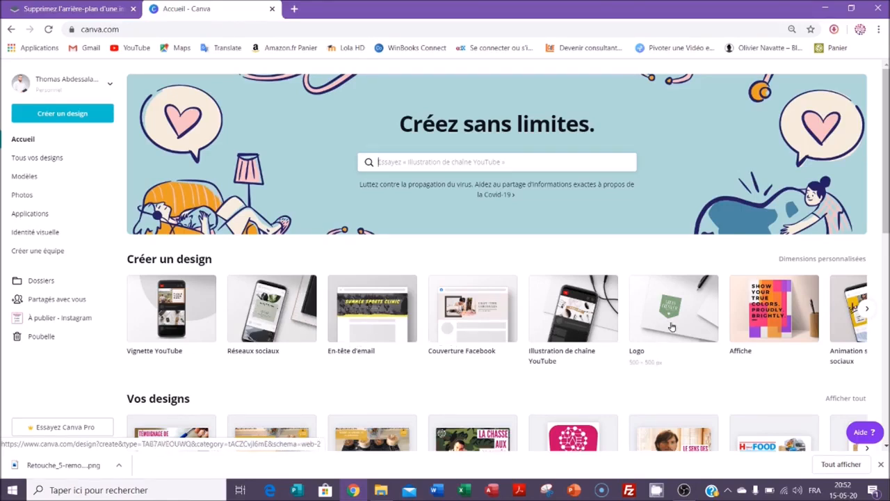
Browse the available design types and create a new Vignette YouTube design.
click(868, 310)
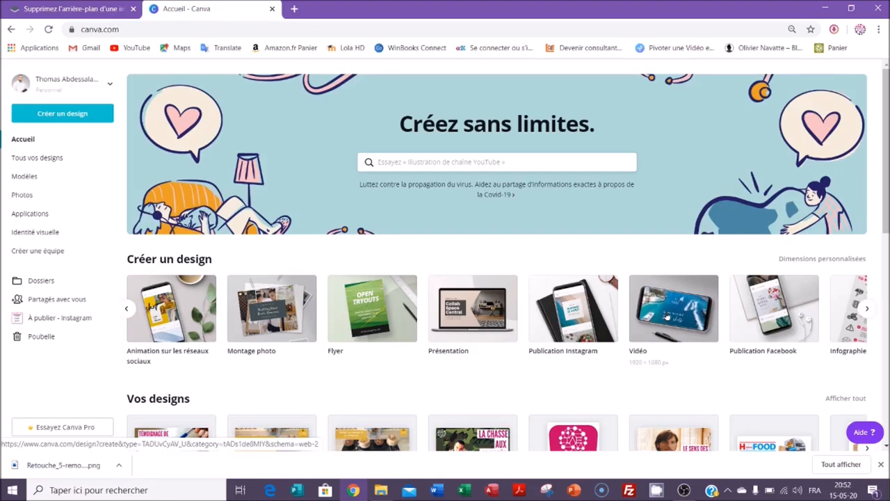
click(126, 308)
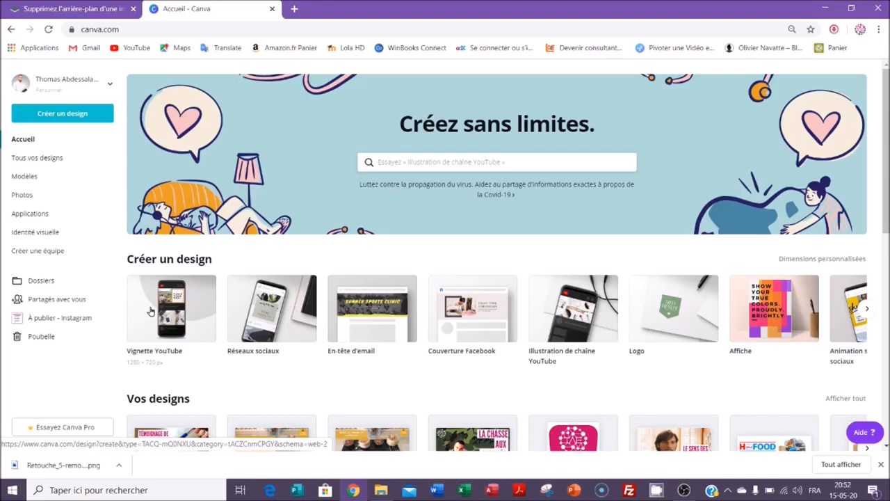
click(150, 311)
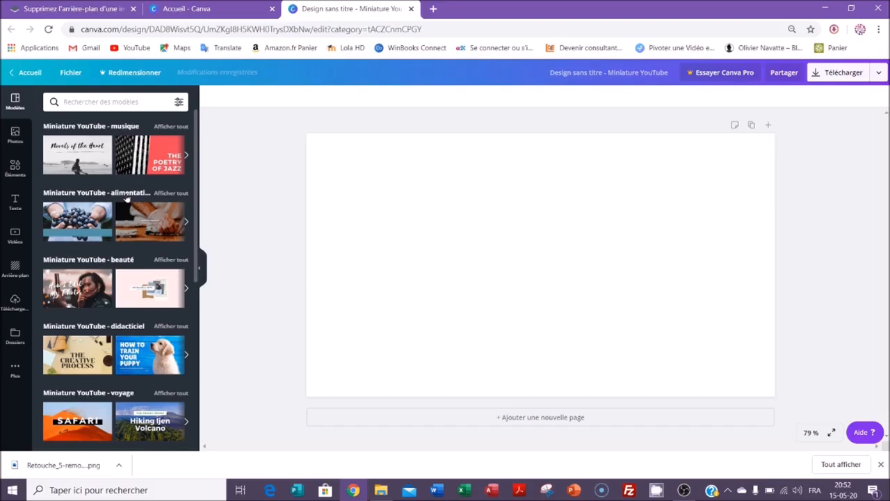
Apply the free Exploring Tuscany template to the blank thumbnail and select its background photo.
scroll(131, 383, down, 5)
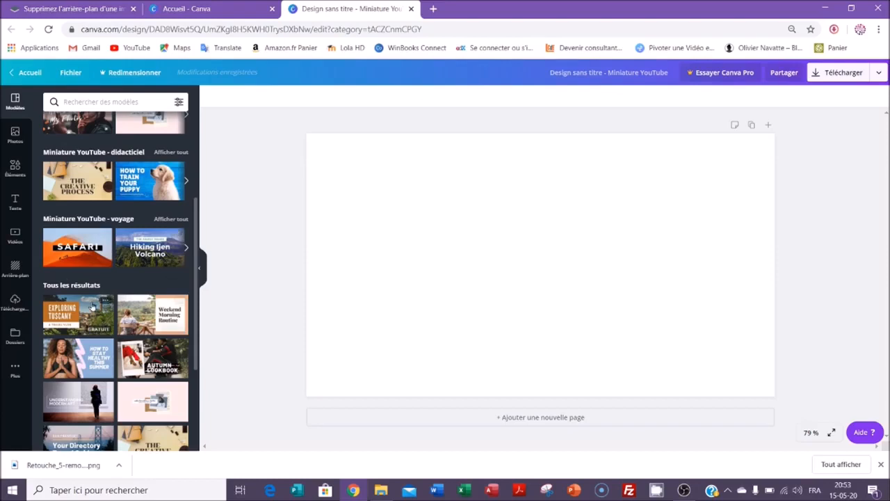
scroll(93, 306, down, 2)
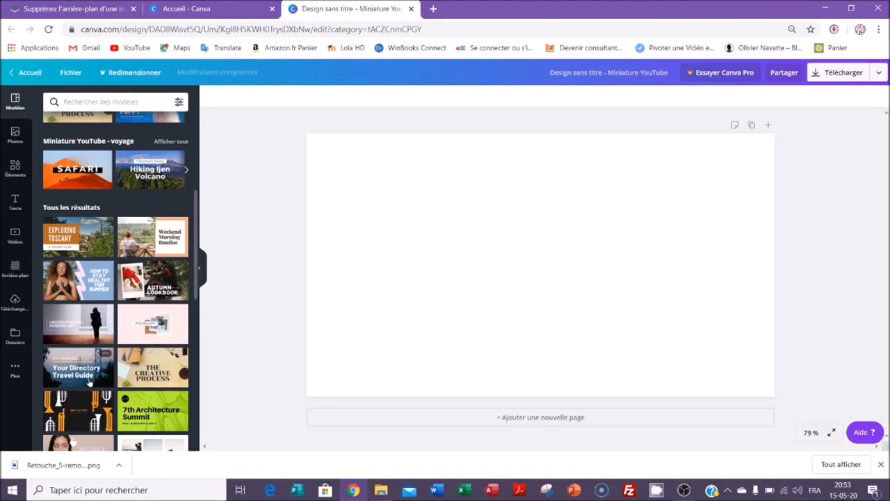
click(97, 237)
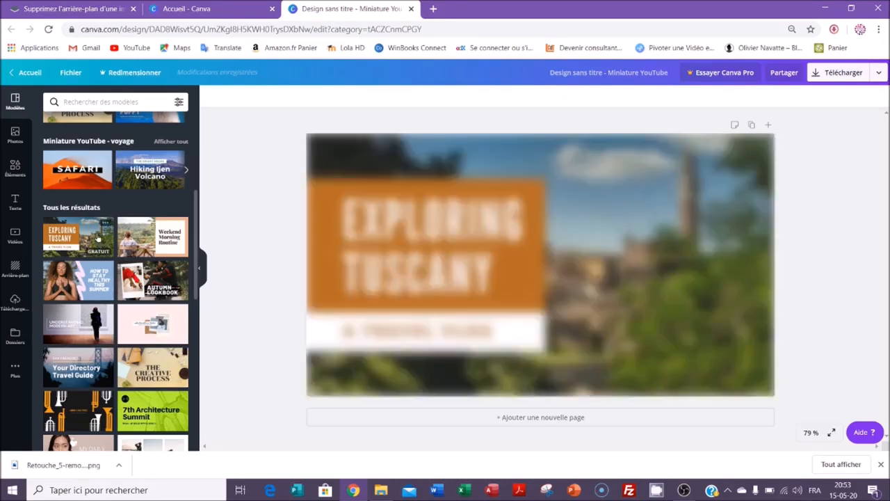
click(650, 241)
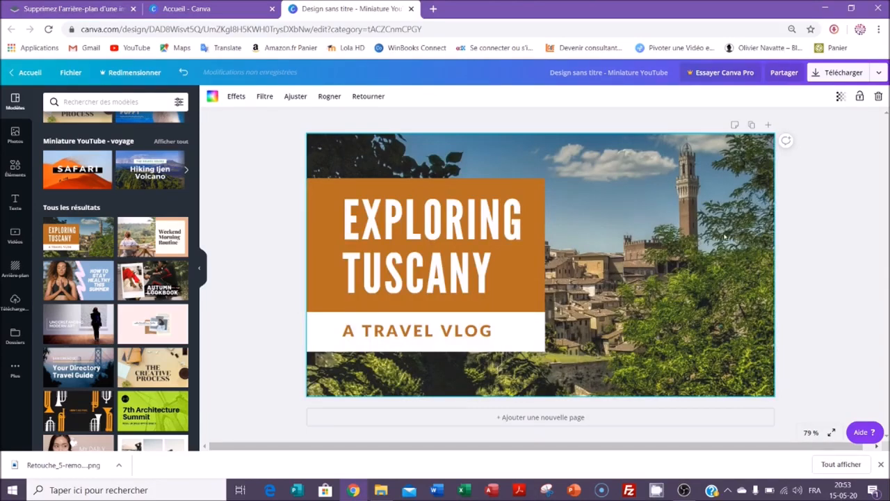
Replace the template's title text with "COMMENT FAIRE UNE MINIATURE ?".
click(425, 237)
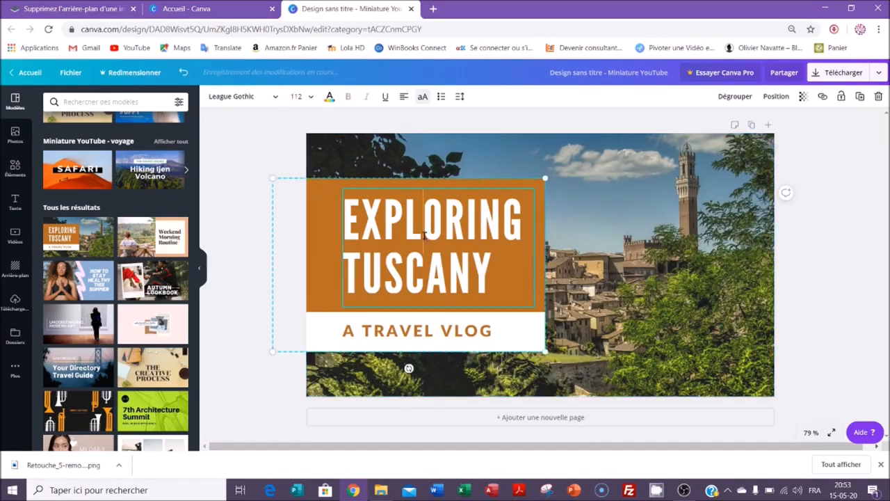
double_click(425, 236)
triple_click(424, 237)
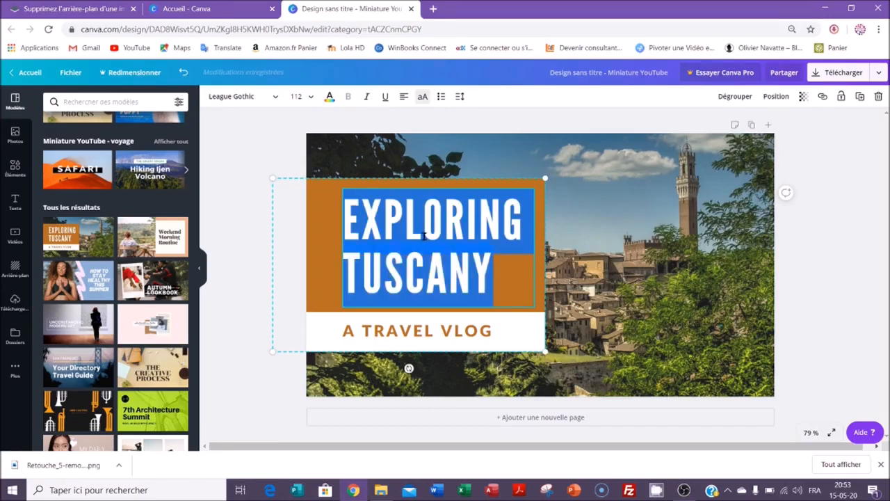
text(COMME)
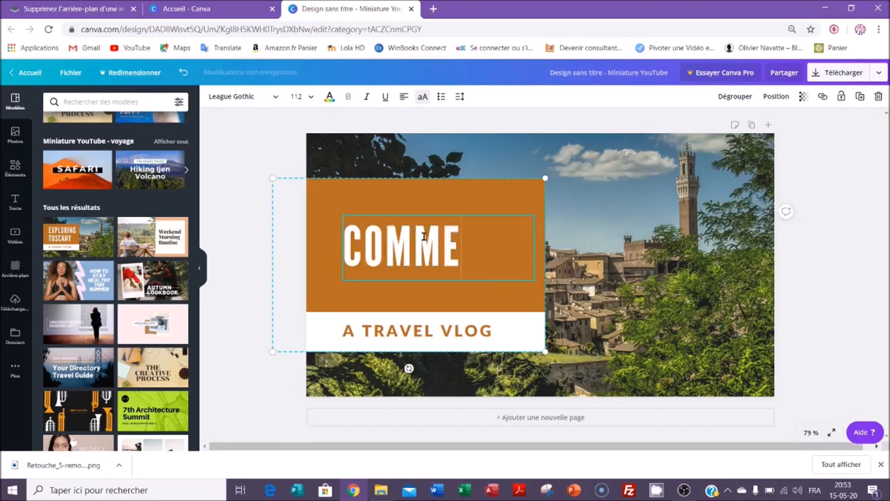
text(NT FAIRE UNE MINIATURE)
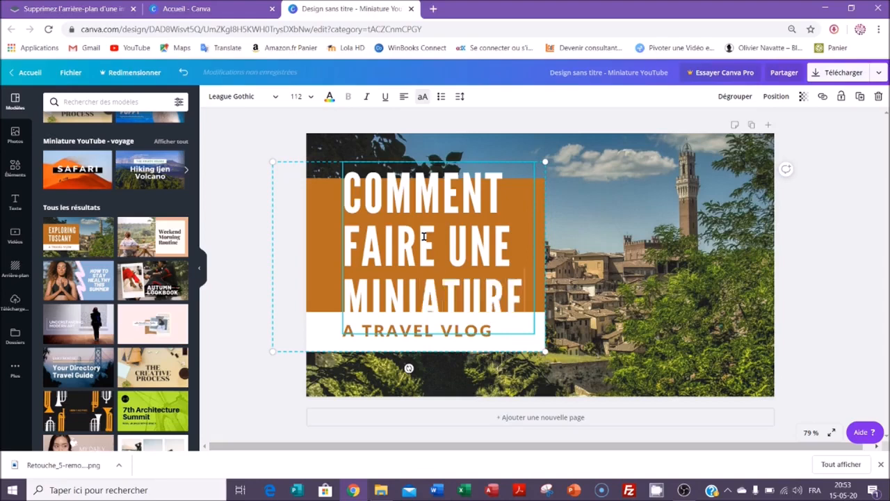
key(Return)
Try font sizes 80, 70 and 75 on the whole title text.
key(ctrl+a)
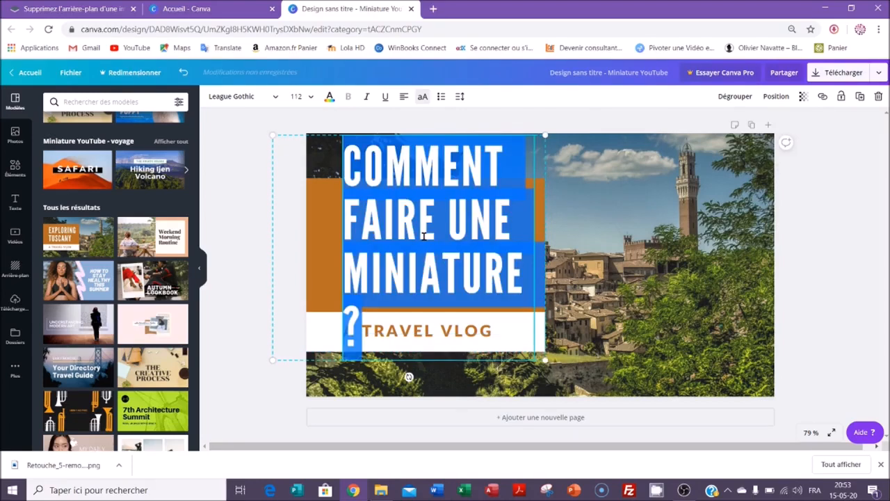
click(294, 96)
text(80)
key(Return)
click(302, 99)
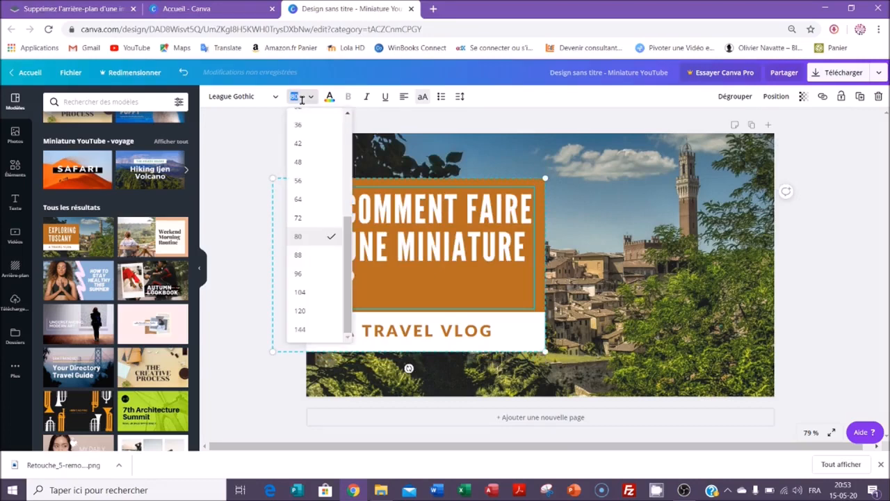
text(70)
key(Return)
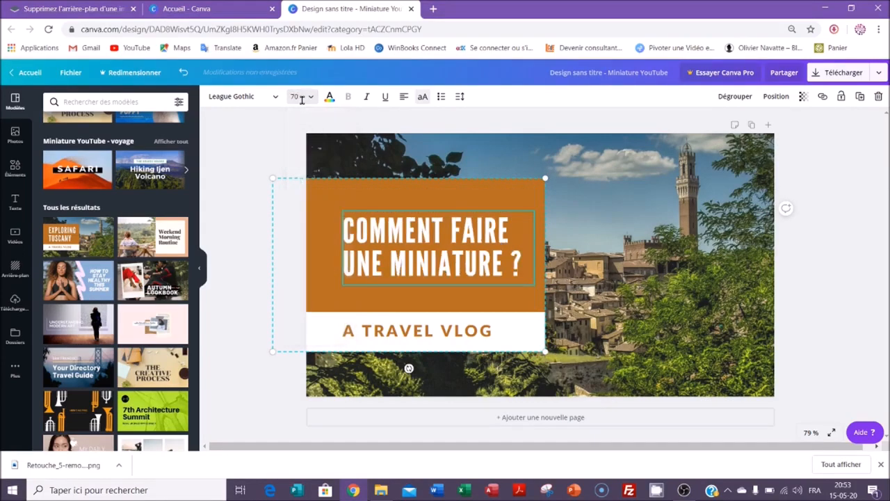
click(295, 96)
text(75)
key(Return)
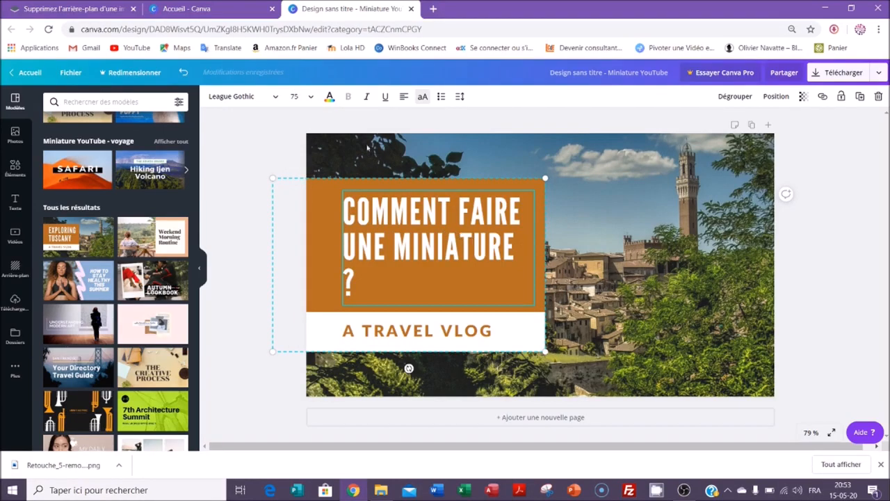
Set the title's font size to 90 and deselect the text.
click(300, 98)
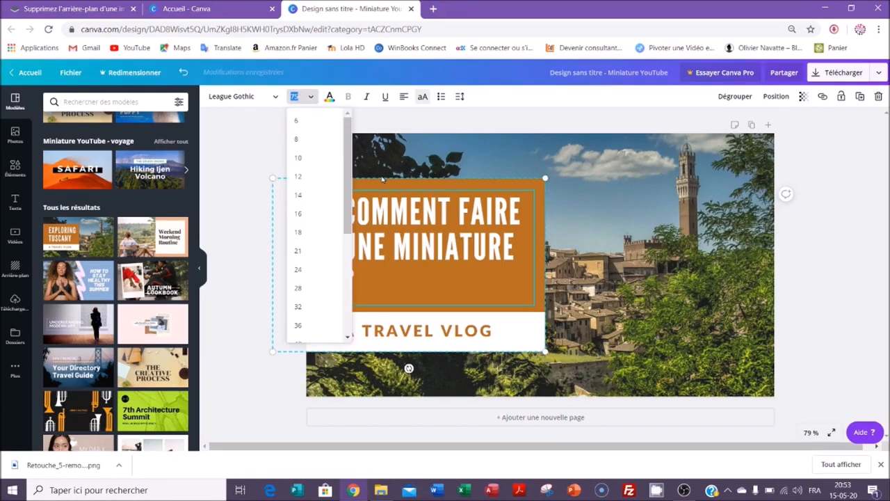
text(90)
key(Return)
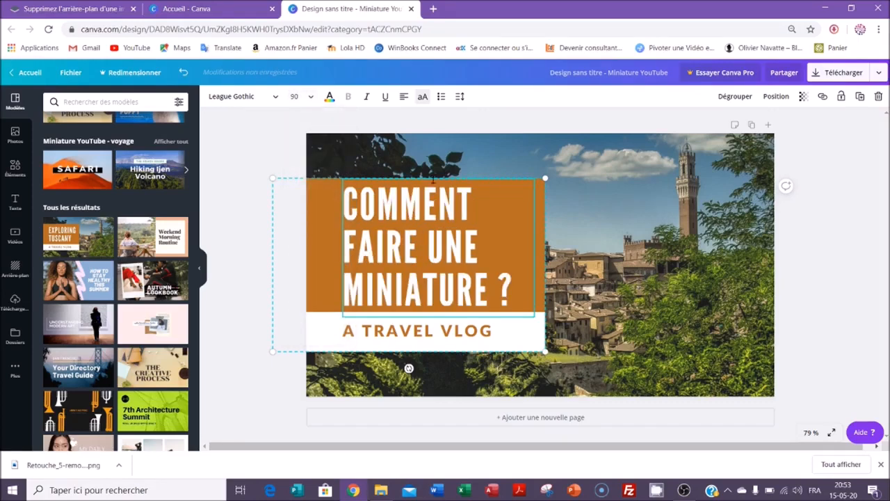
click(833, 240)
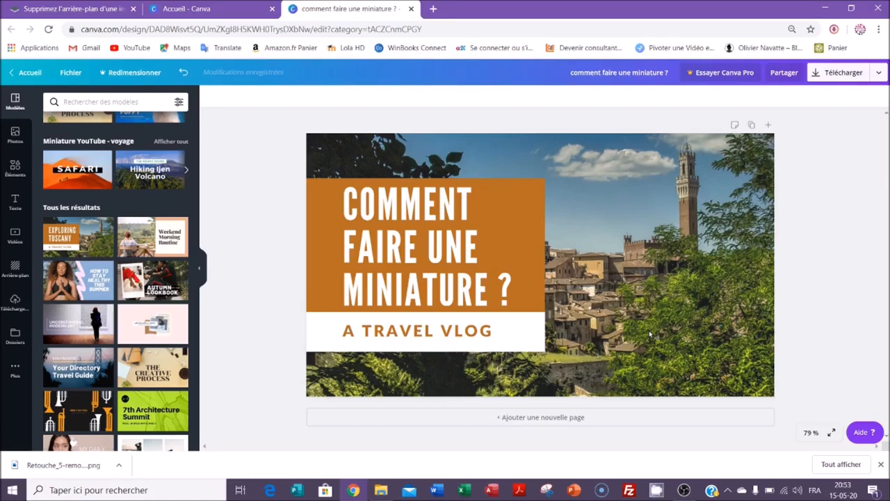
Replace the subtitle "A TRAVEL VLOG" with "TUTORIEL".
click(413, 331)
double_click(413, 329)
text(TUTORIEL)
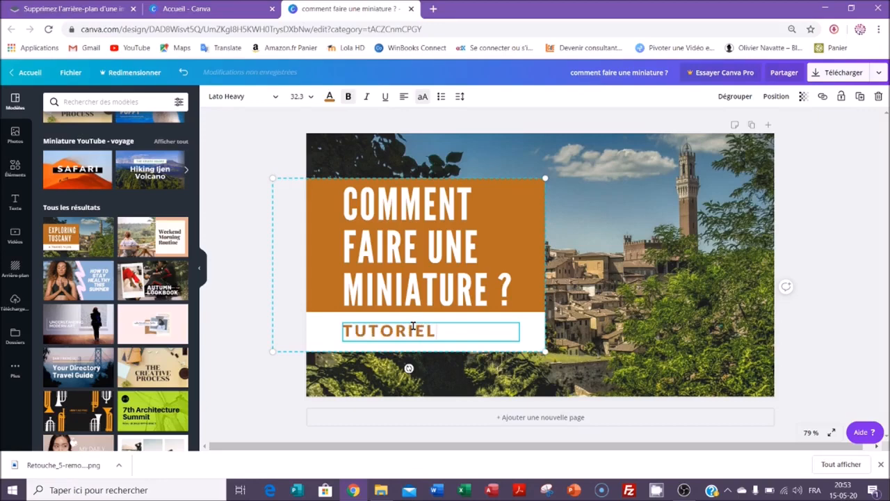
click(837, 252)
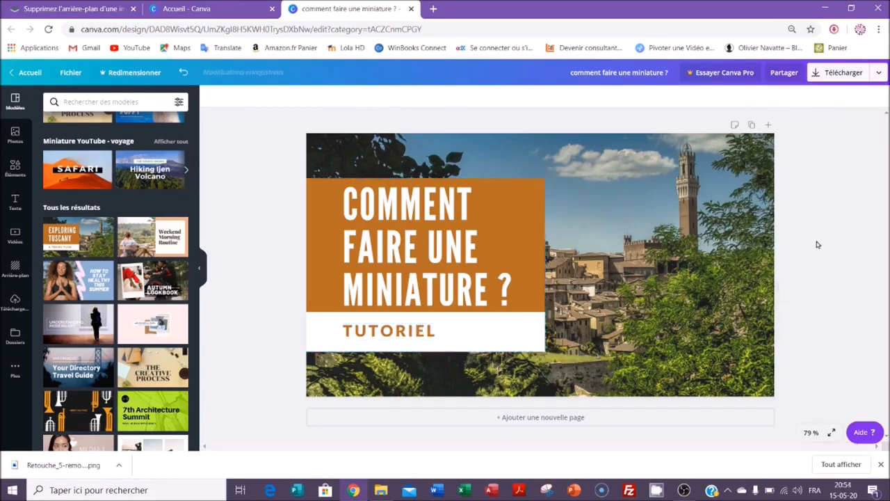
Replace the thumbnail's landscape photo background with the free blurred orange-to-red gradient background.
click(15, 271)
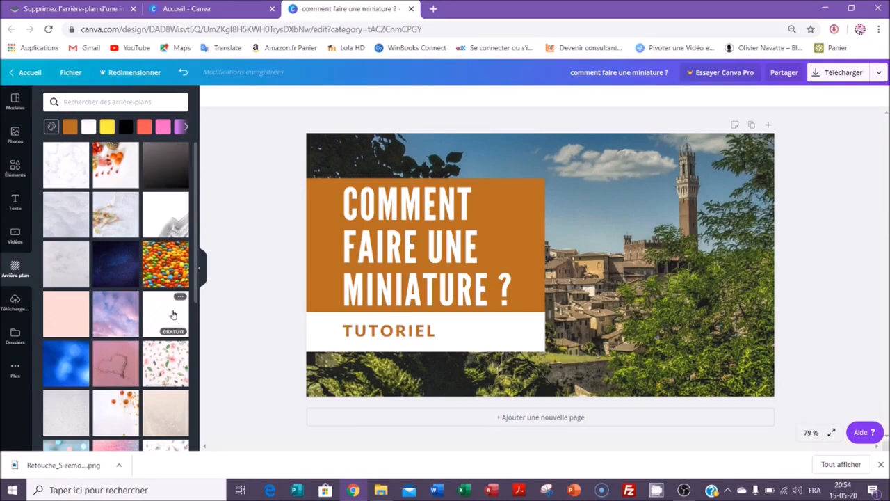
scroll(164, 270, down, 1)
scroll(164, 270, down, 3)
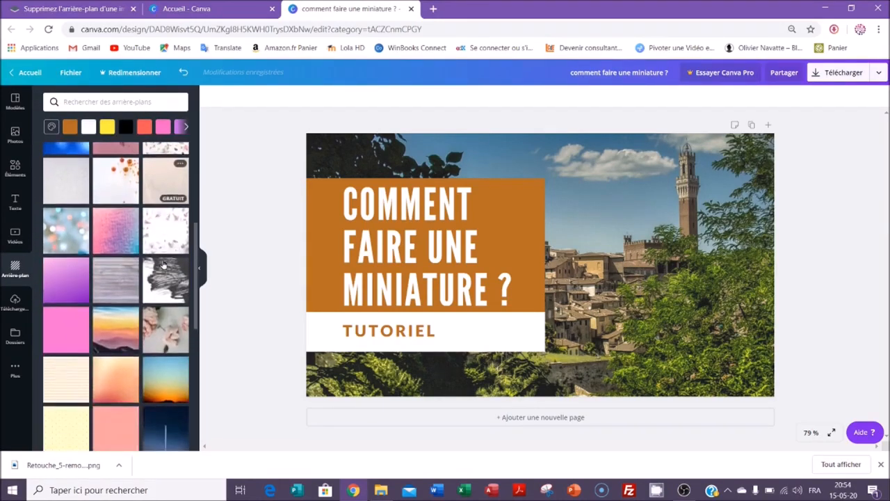
scroll(164, 263, down, 1)
click(119, 300)
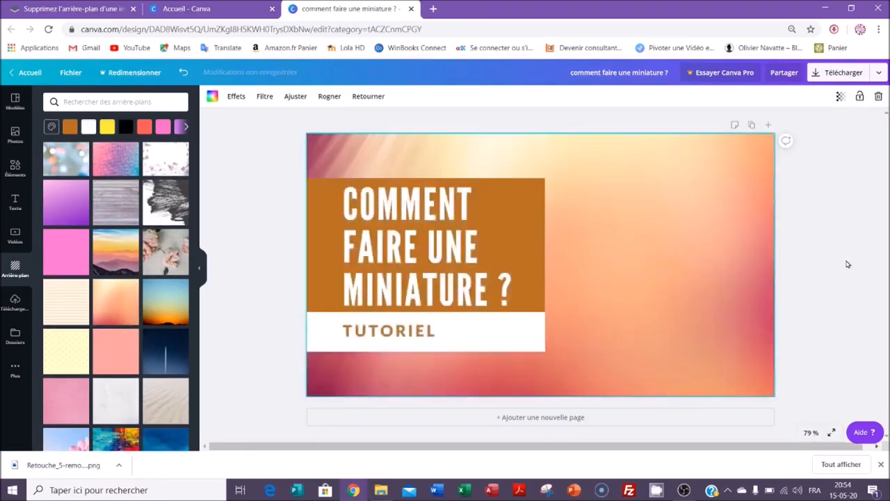
click(847, 264)
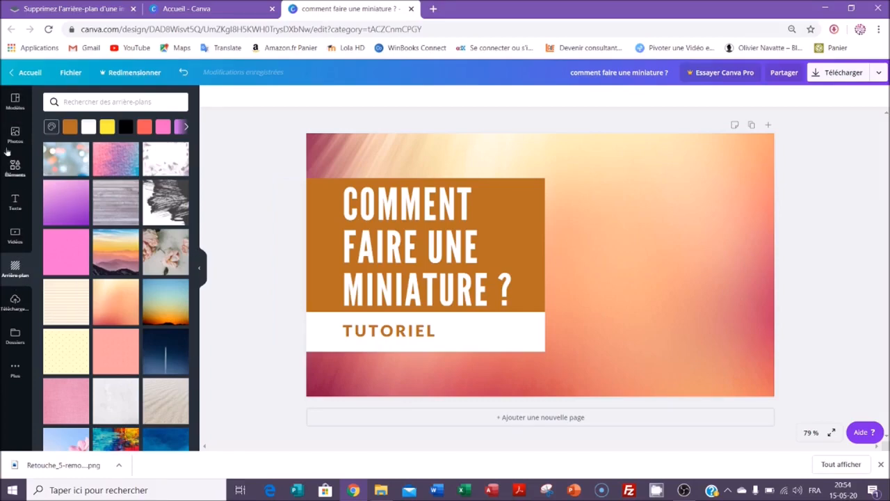
Browse the template and stock photo libraries and check the licence note on a Pro photo.
click(15, 102)
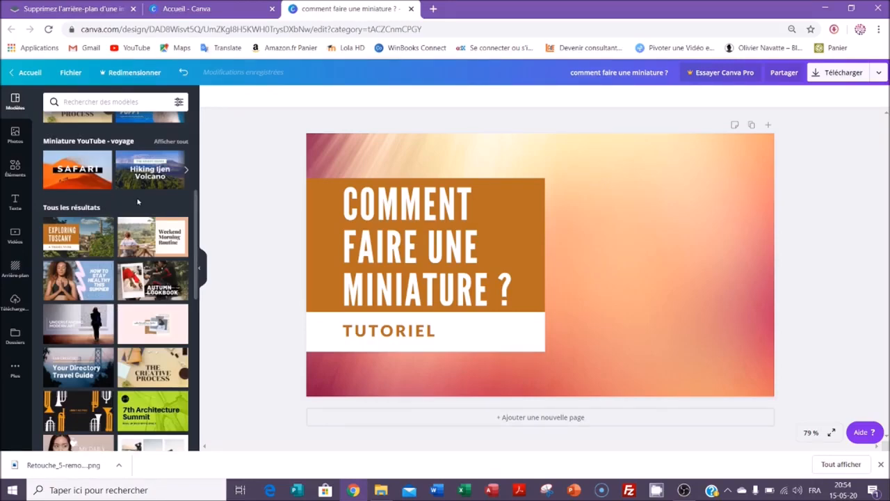
click(15, 134)
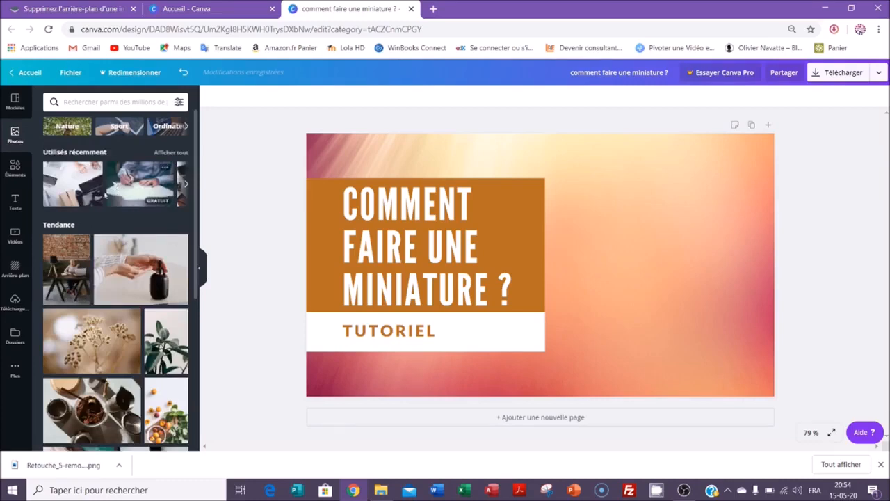
scroll(160, 277, down, 5)
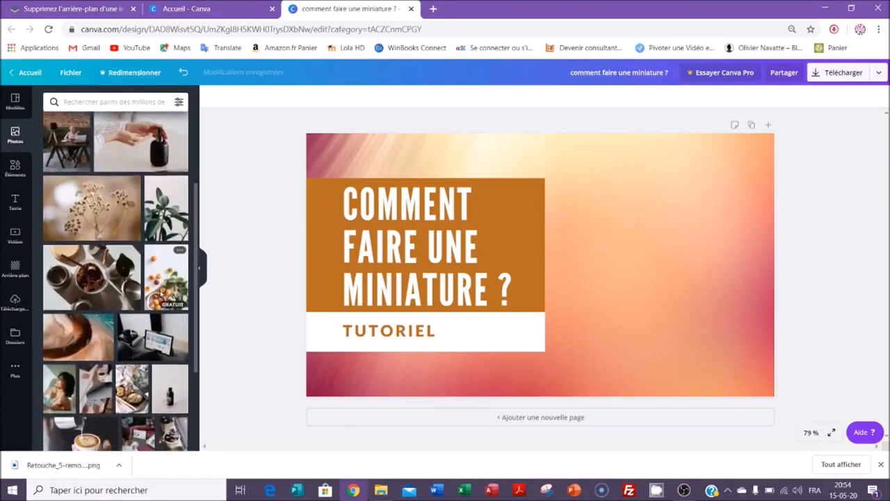
scroll(160, 277, down, 10)
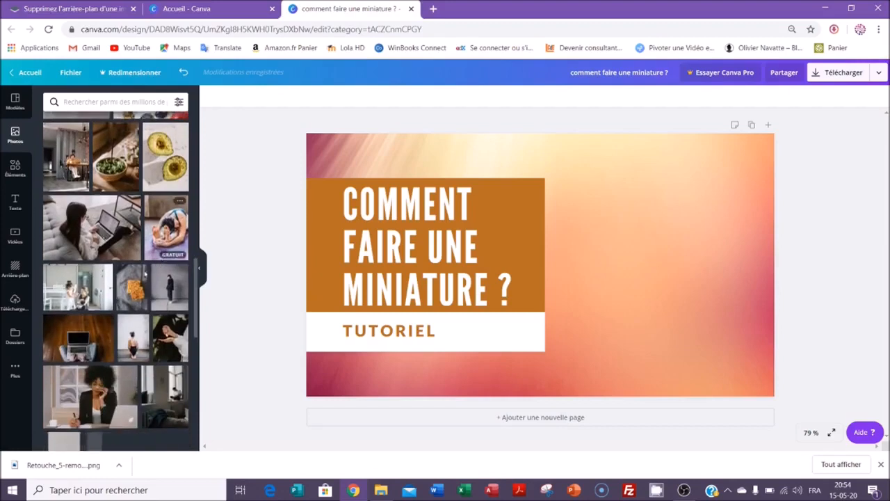
scroll(86, 306, down, 5)
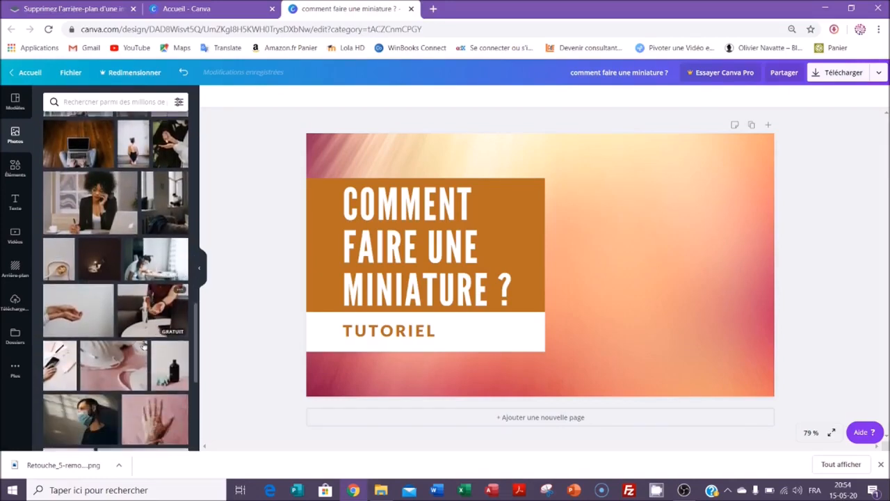
scroll(82, 325, down, 4)
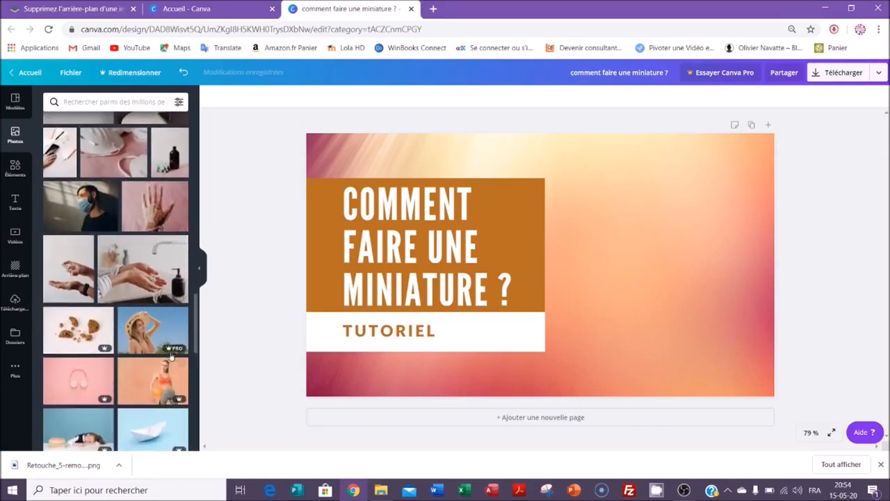
mouse_move(169, 348)
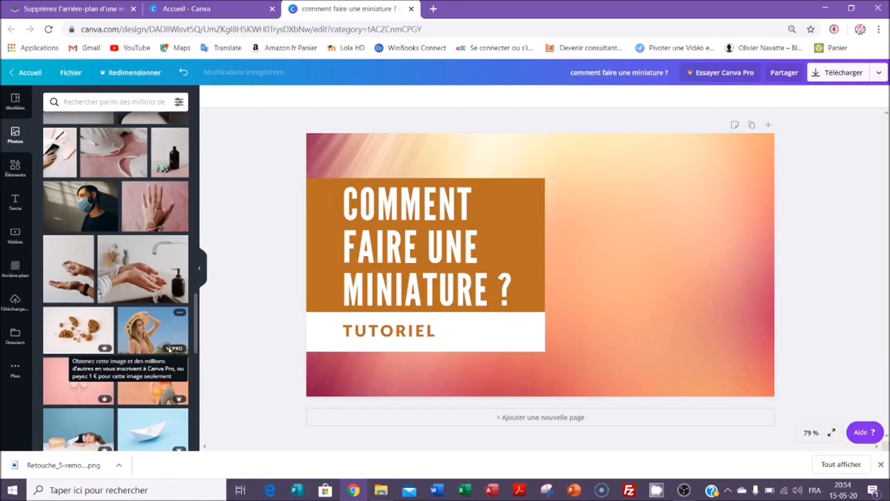
Try the yellow OK-hand sticker beside the title block and delete it.
click(14, 168)
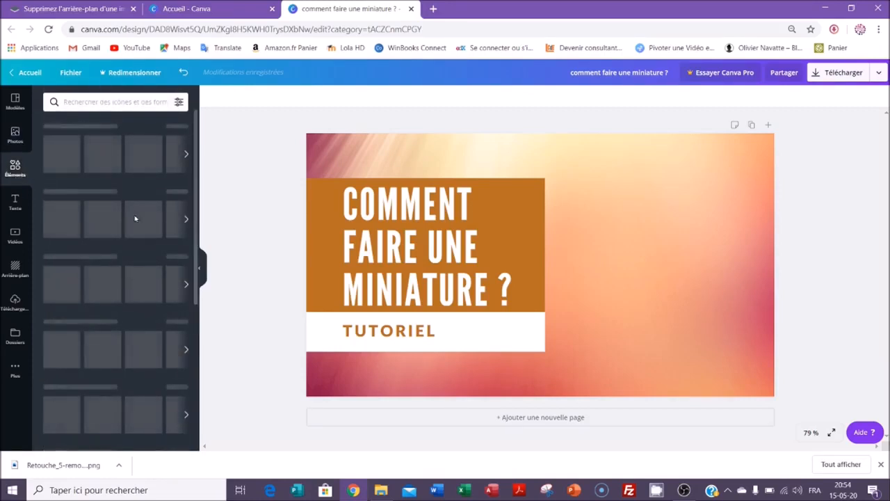
scroll(130, 208, down, 2)
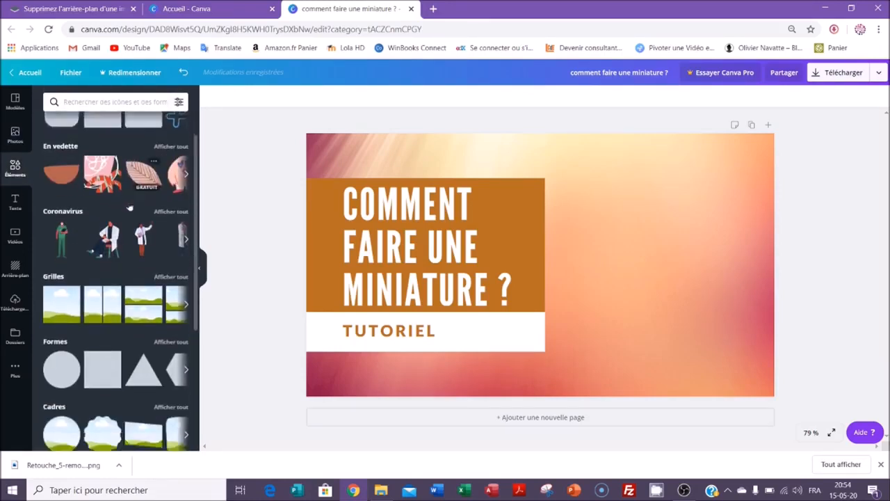
scroll(129, 207, down, 5)
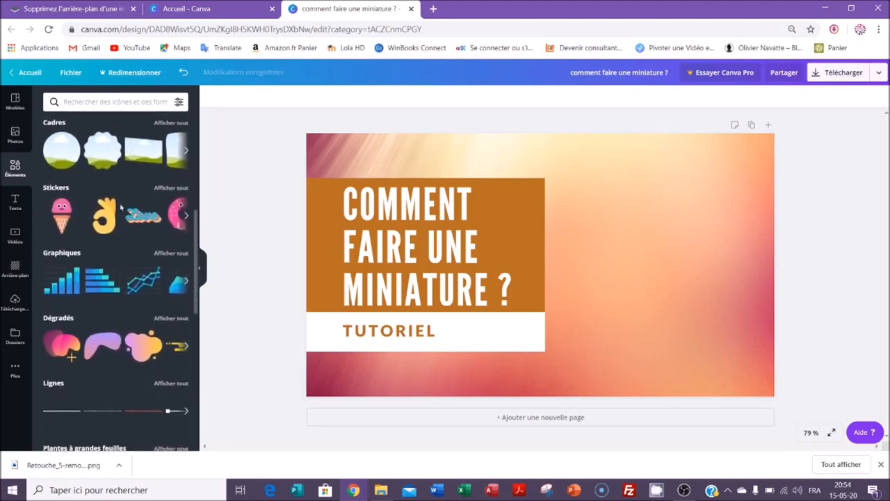
click(104, 214)
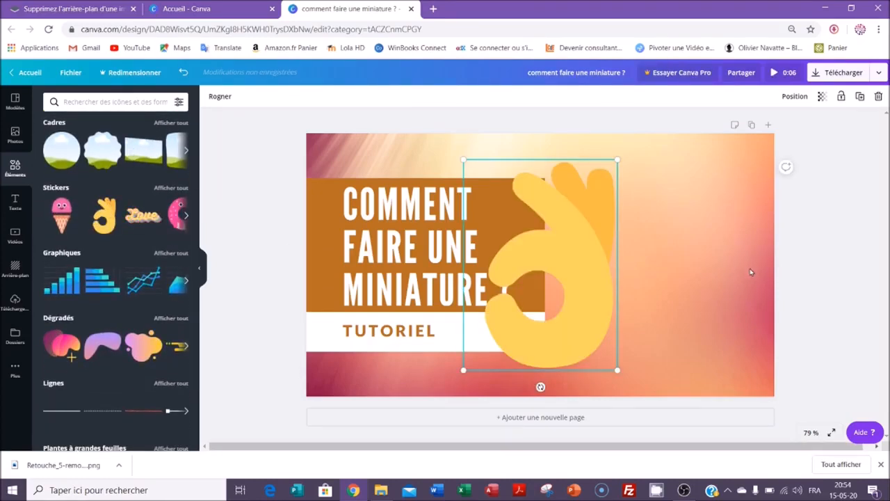
drag(605, 267, 703, 266)
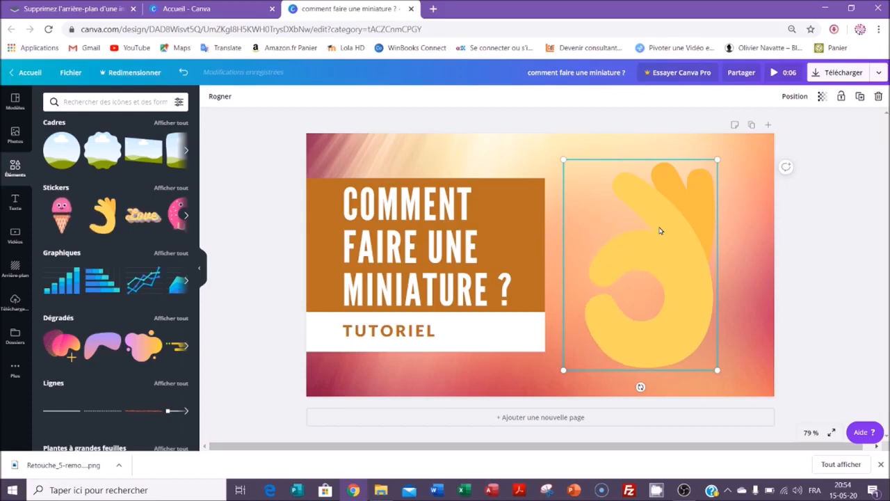
key(Delete)
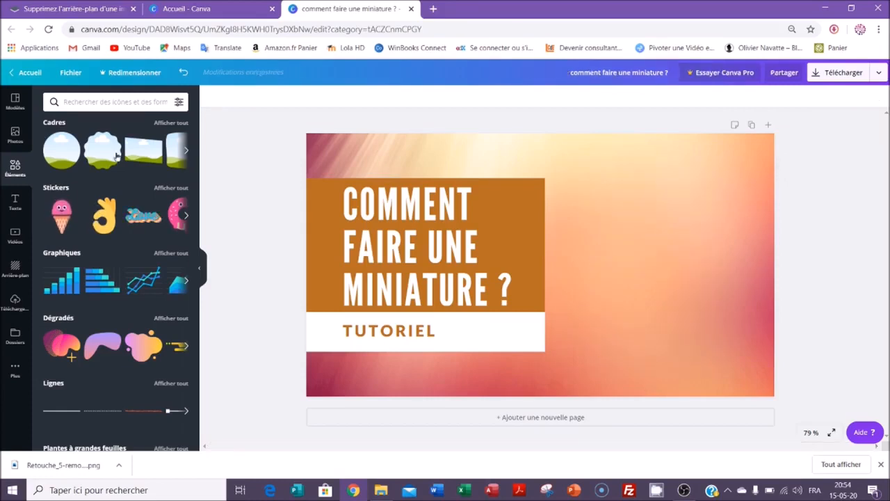
Try the "Proposition Marketing" font combination on the thumbnail and delete it.
click(14, 202)
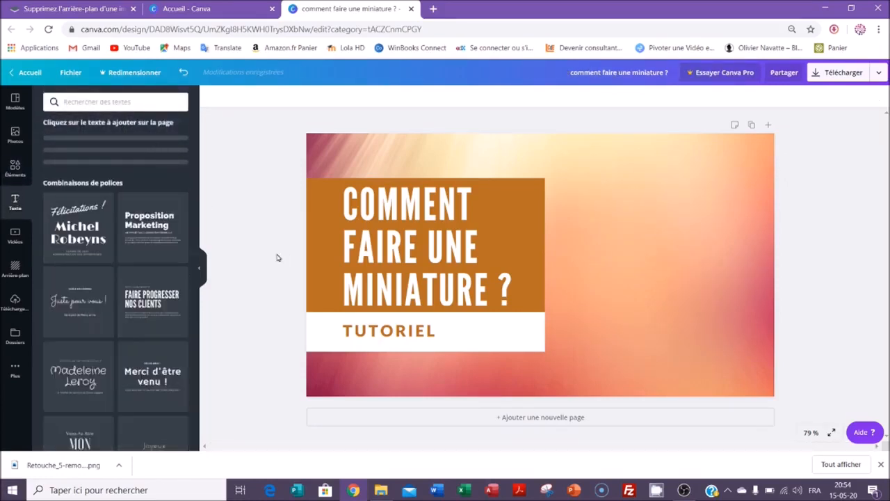
click(149, 270)
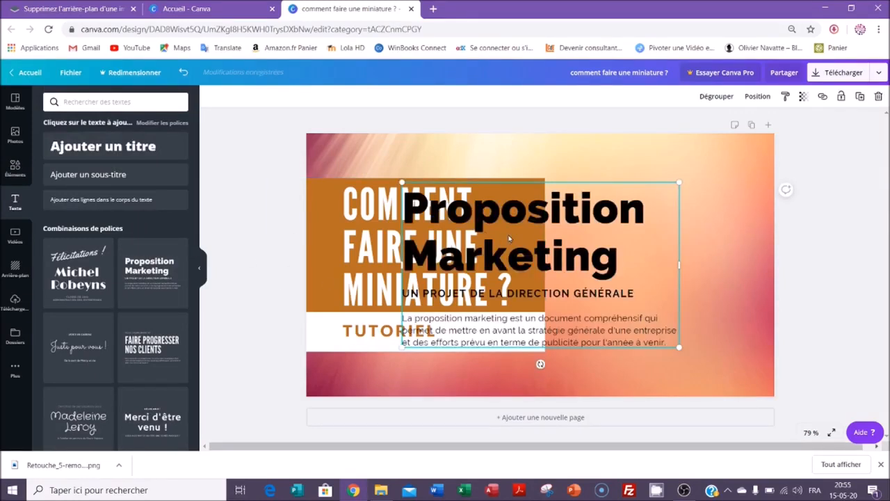
key(Delete)
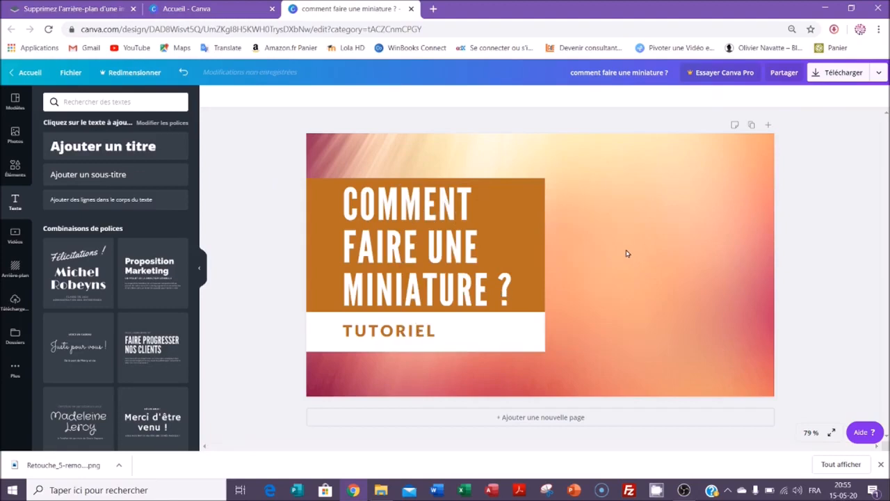
click(20, 239)
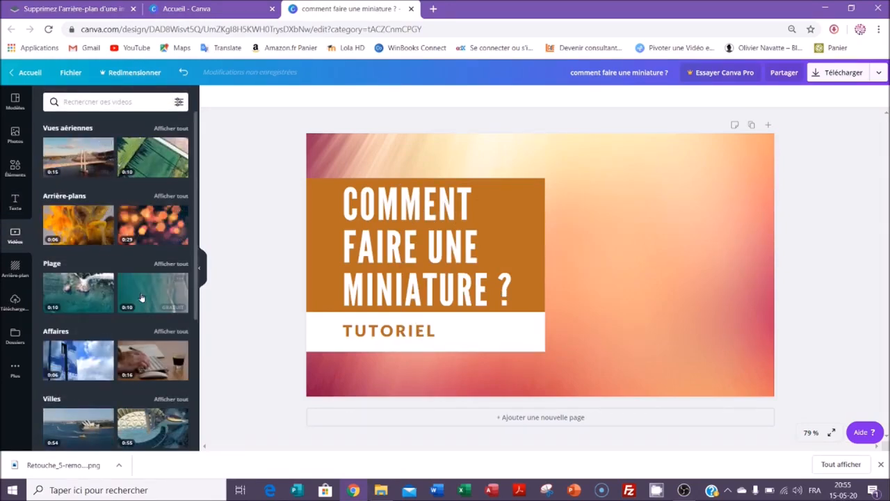
click(14, 269)
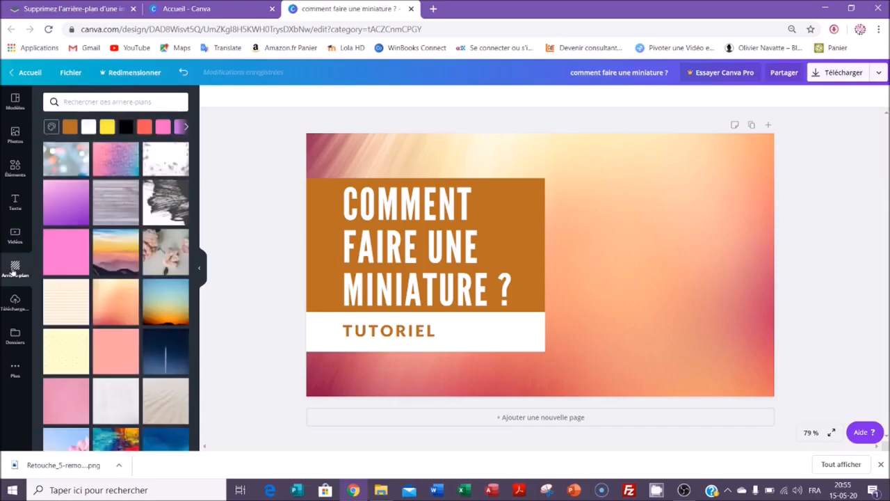
Upload the cut-out portrait PNG from the computer's Téléchargements folder.
click(21, 306)
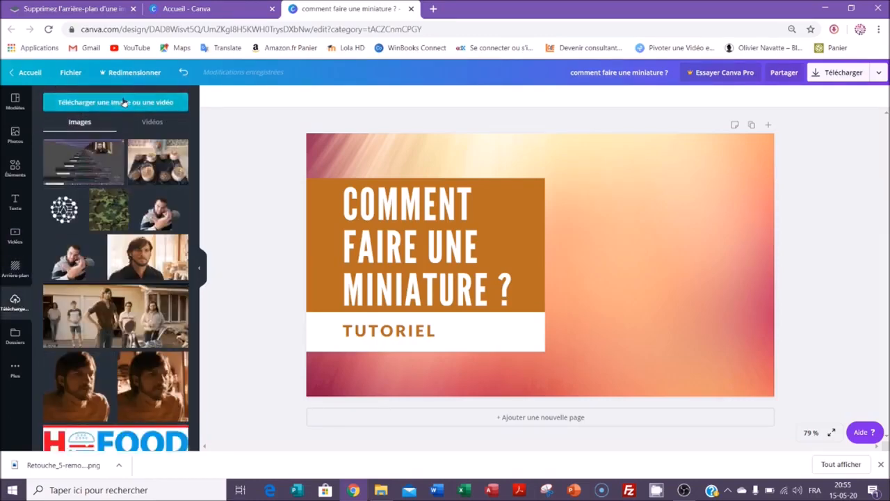
click(124, 102)
click(59, 183)
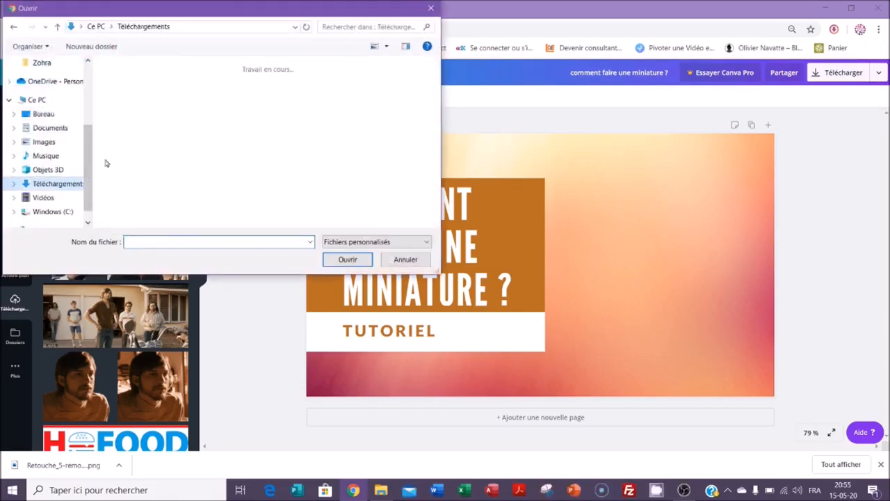
double_click(137, 101)
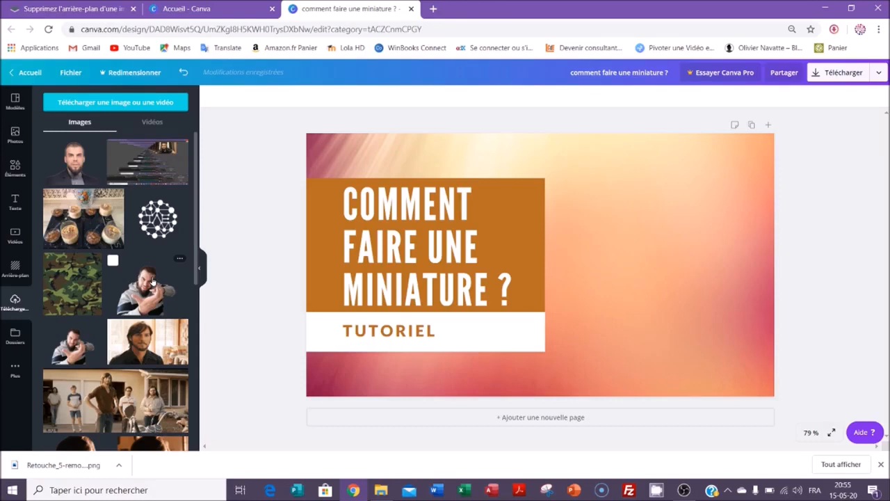
Place the uploaded portrait in the thumbnail's lower-right corner, enlarge it until its frame slightly overlaps the title block, and deselect it.
click(73, 160)
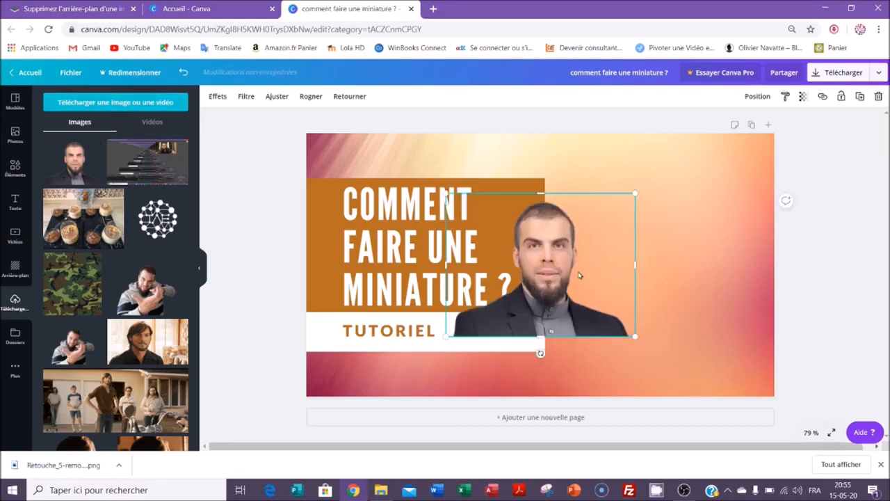
drag(549, 285, 689, 346)
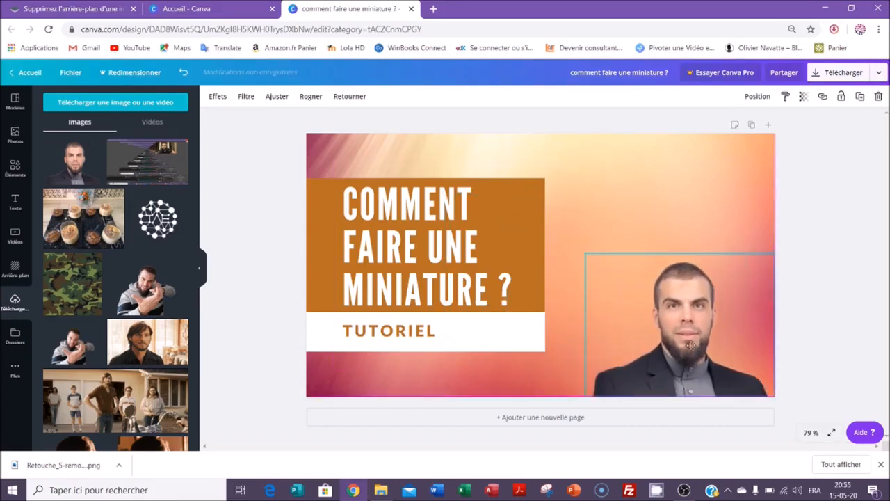
drag(586, 254, 517, 201)
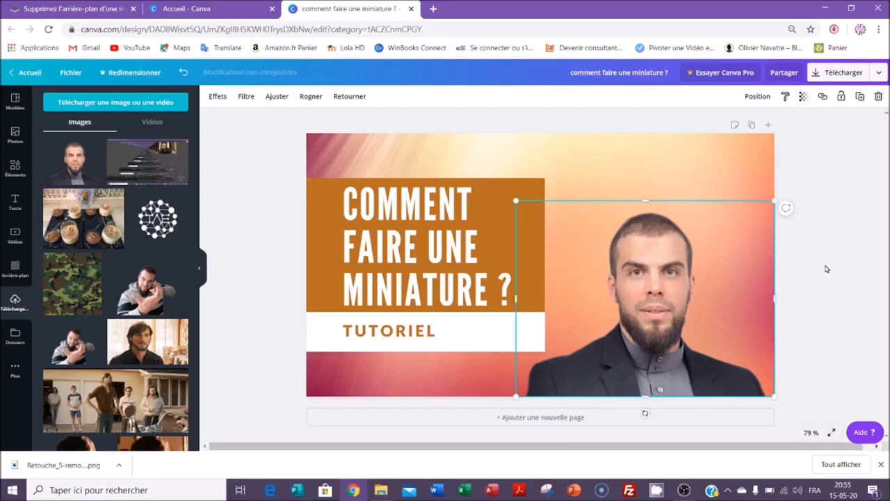
click(826, 269)
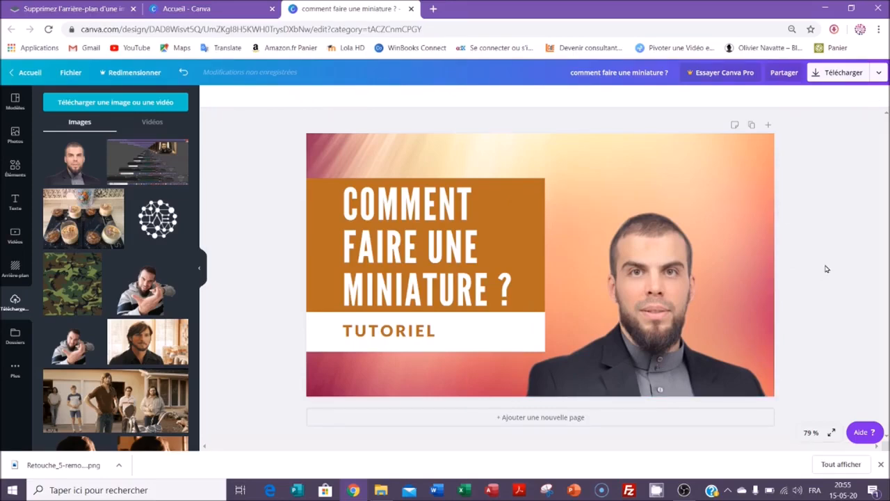
Try the cherry pattern, pink fabric, marbled and pink gradient backgrounds, and return to the blurred orange-to-red gradient.
click(24, 284)
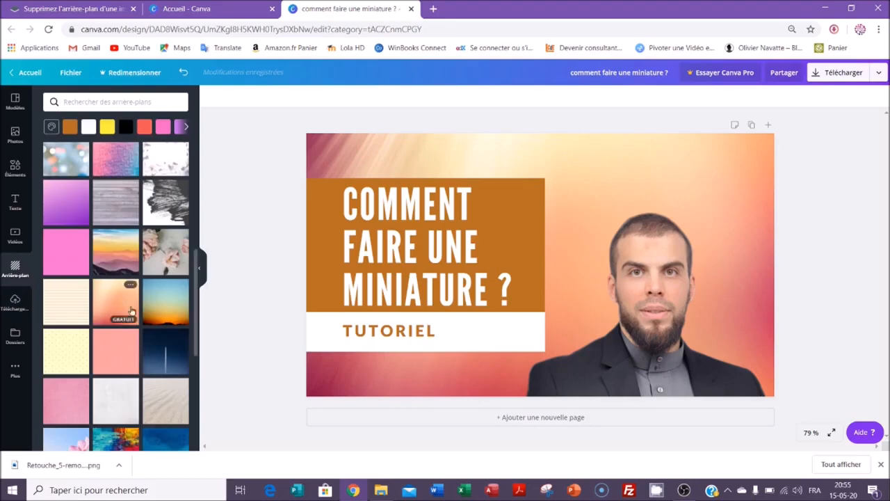
click(119, 353)
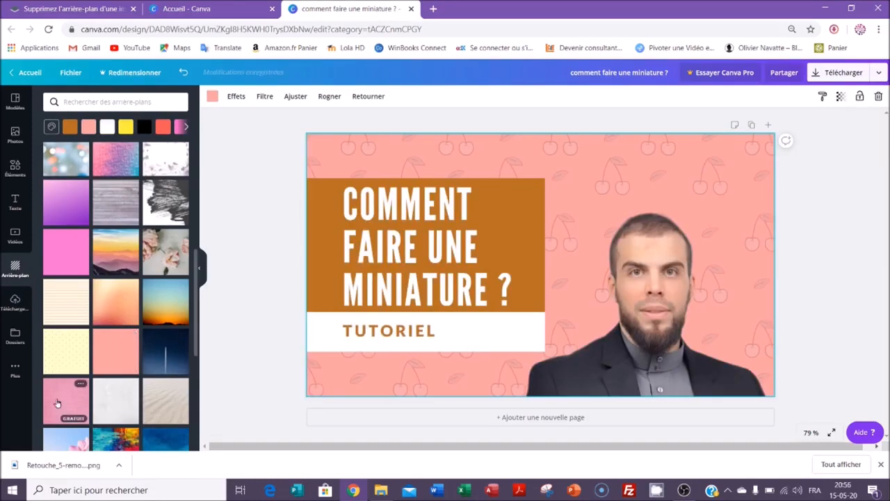
click(57, 404)
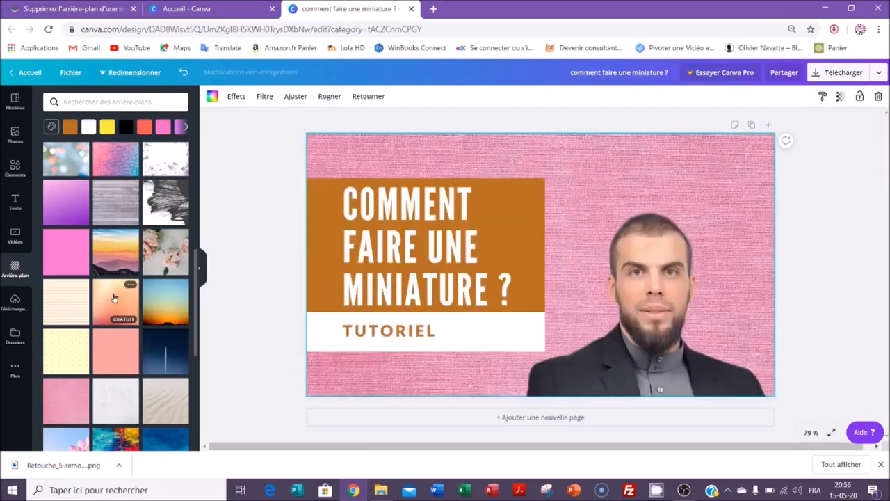
scroll(118, 302, down, 2)
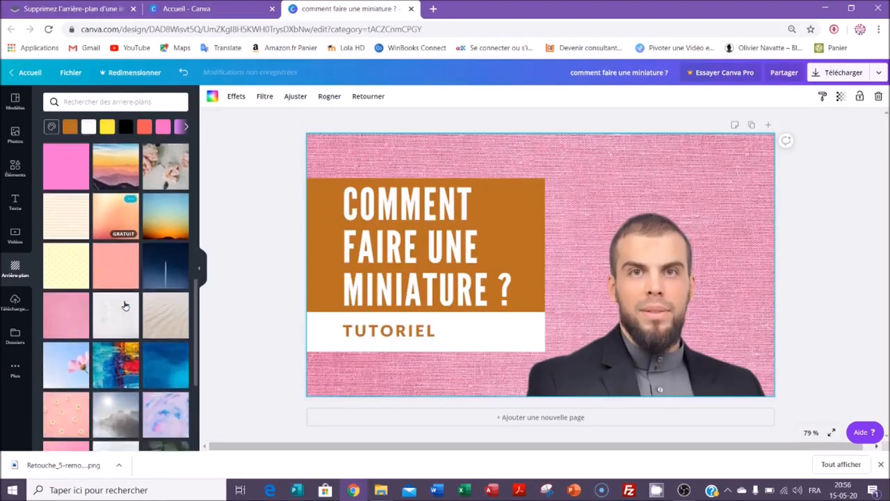
scroll(124, 306, down, 2)
click(166, 324)
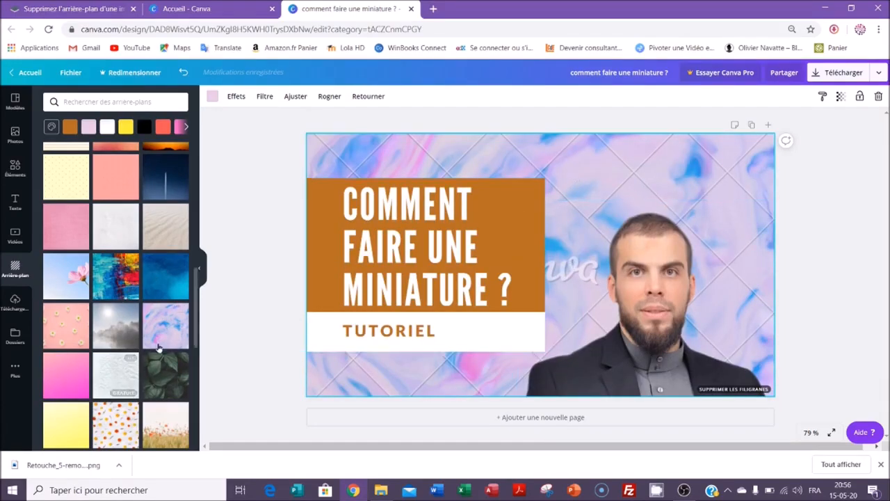
click(75, 376)
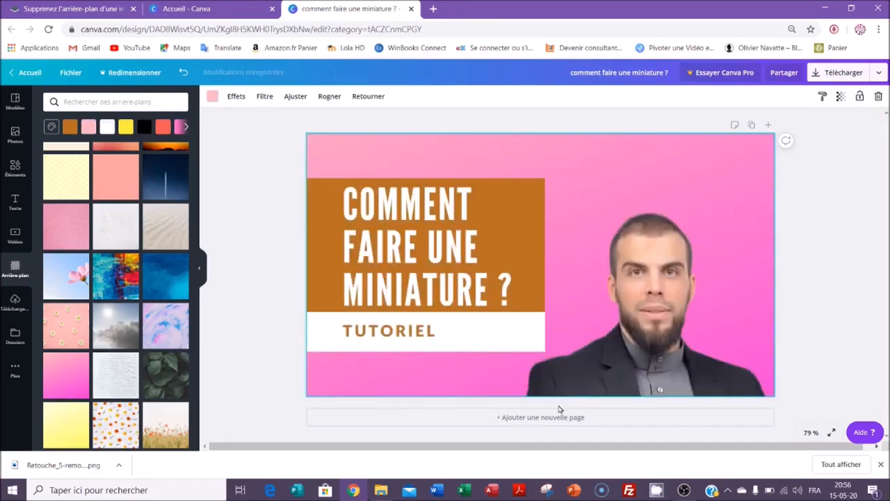
scroll(118, 275, up, 3)
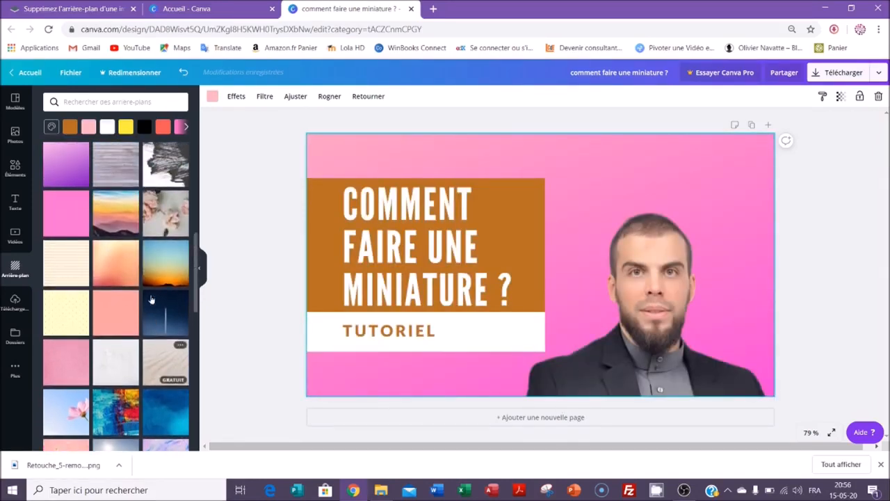
click(118, 275)
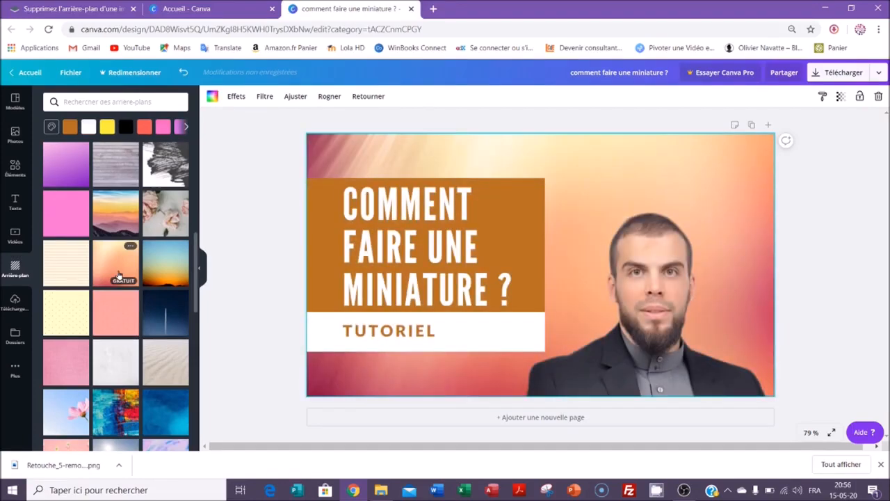